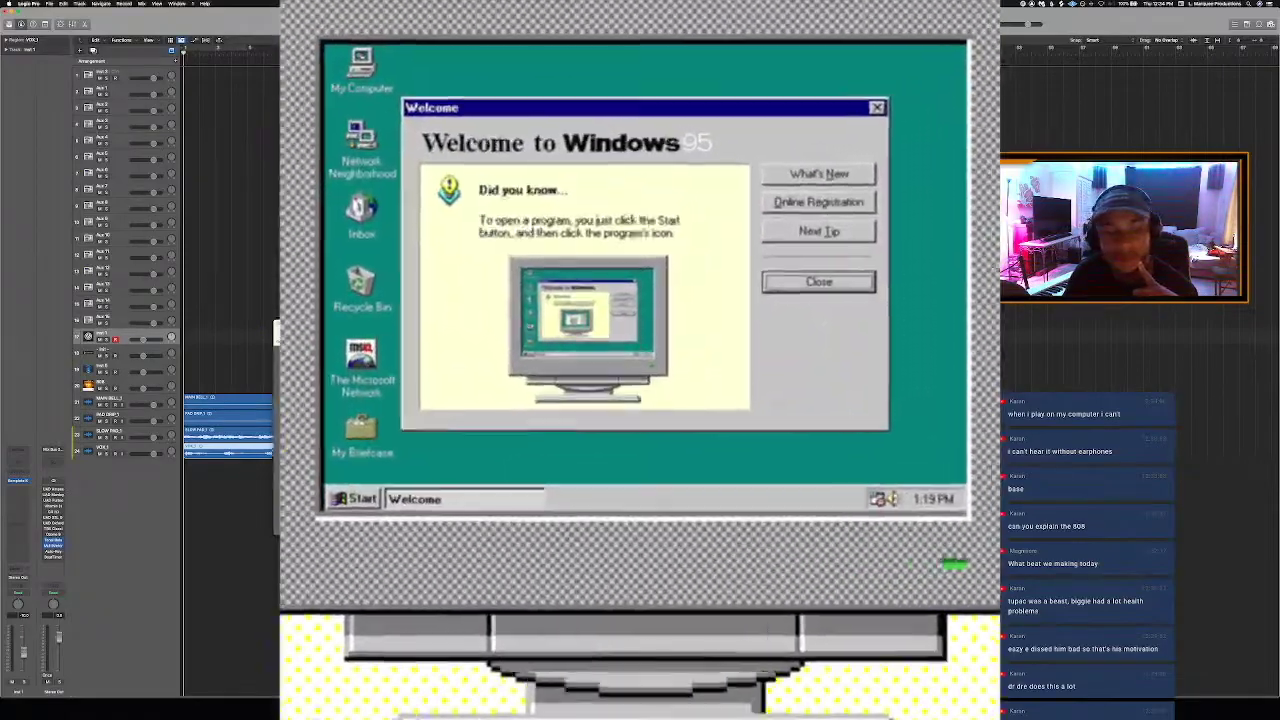
Move the four audio tracks, starting with MAIN BELL, above the software instrument tracks.
left_click(281, 325)
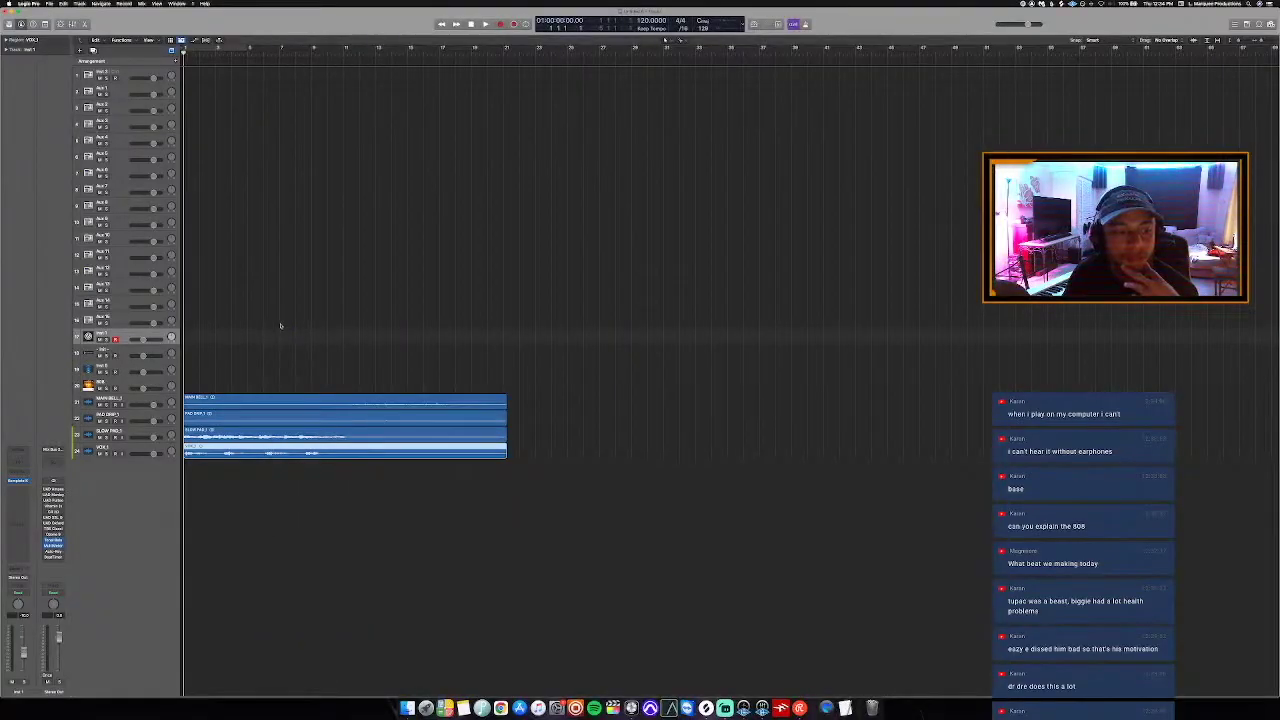
left_click(137, 448)
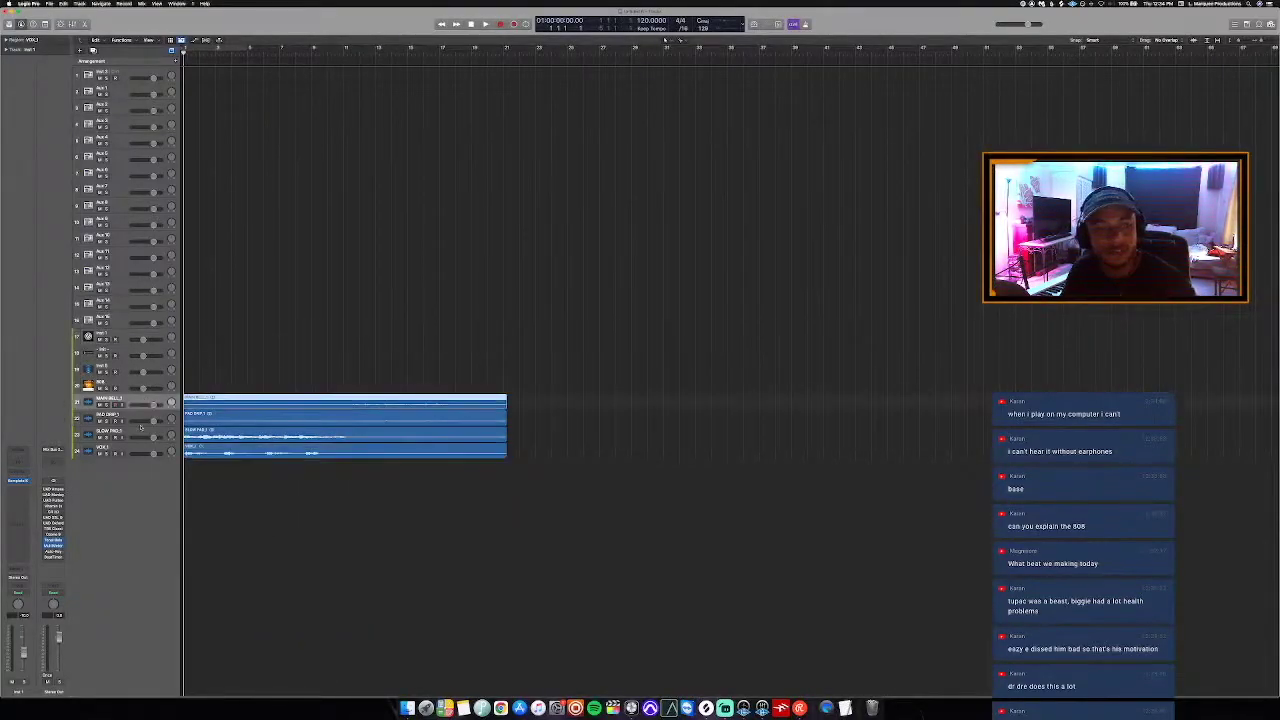
right_click(137, 447)
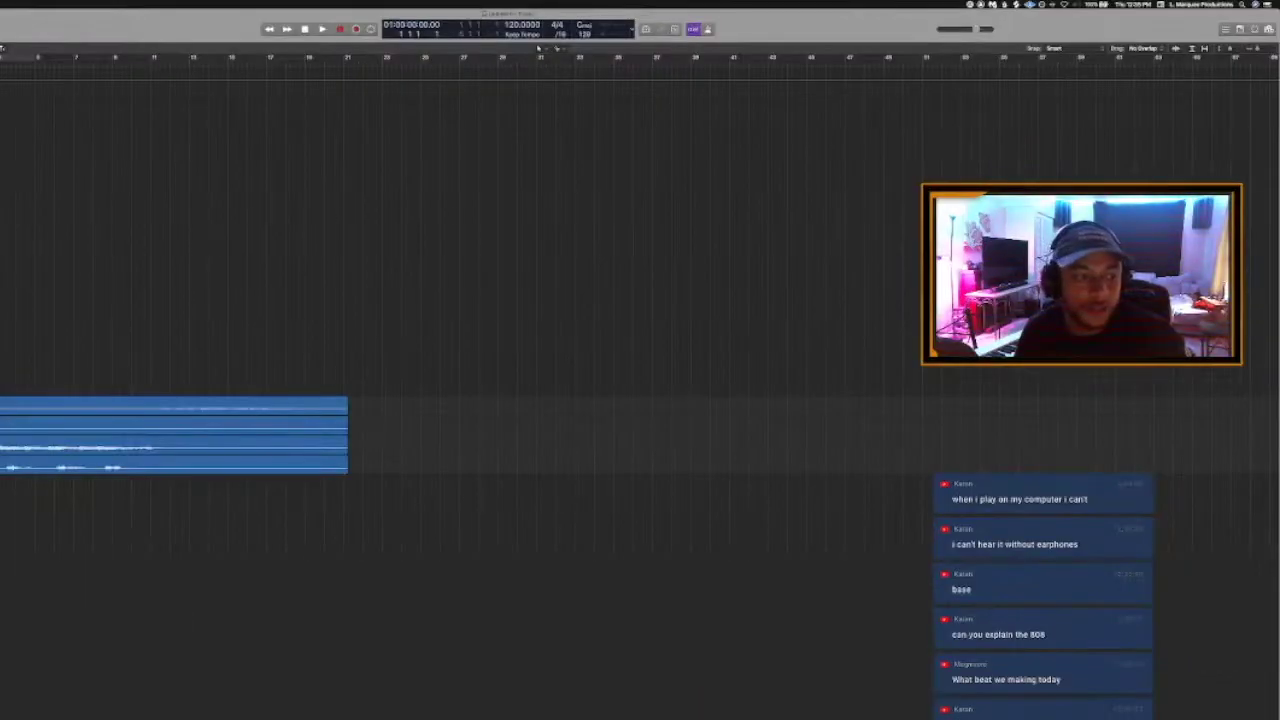
Add a Channel EQ to the MAIN BELL track and try out a low shelf boost before flattening the curve.
left_click(4, 405)
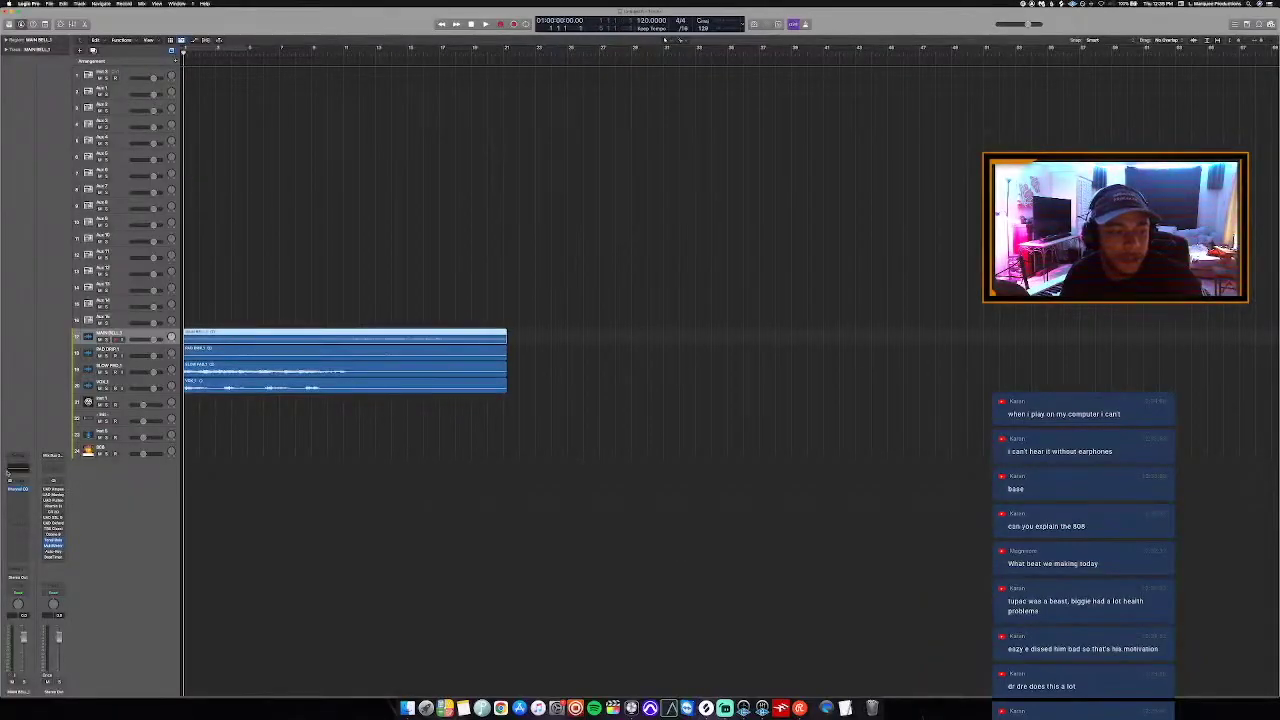
key("v")
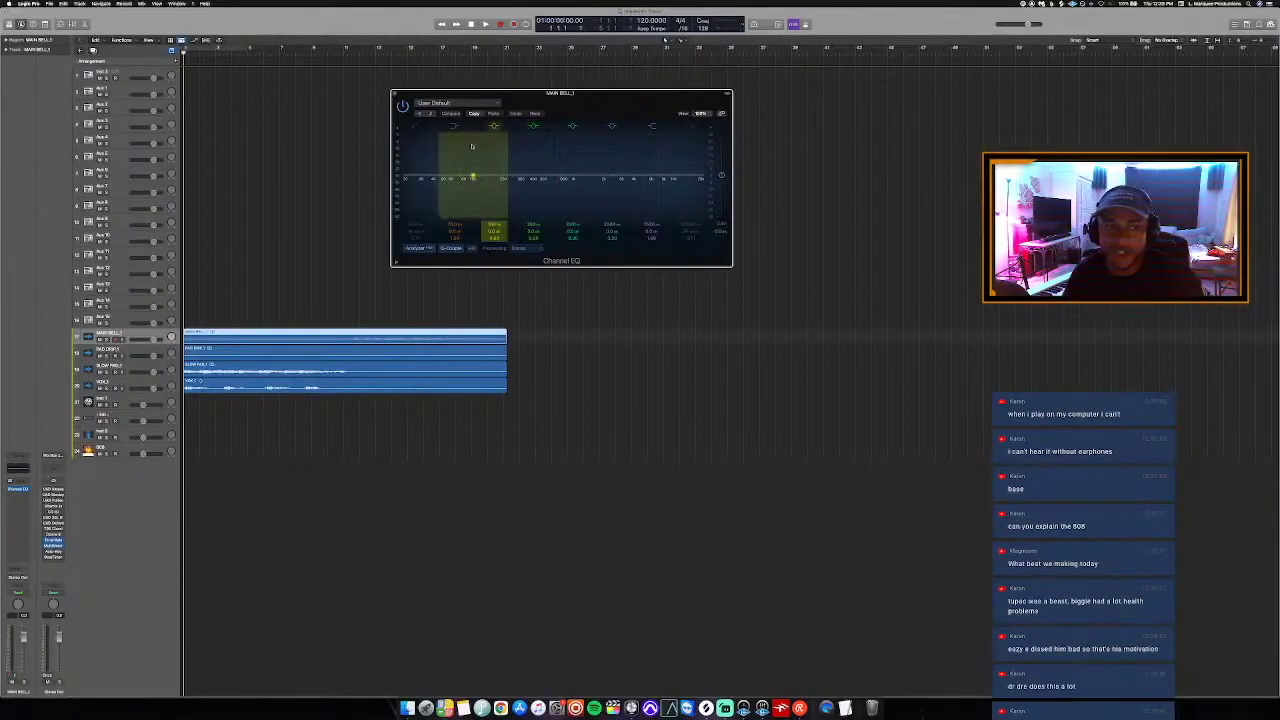
left_click_drag(264, 218, 288, 169)
left_click_drag(480, 136, 490, 147)
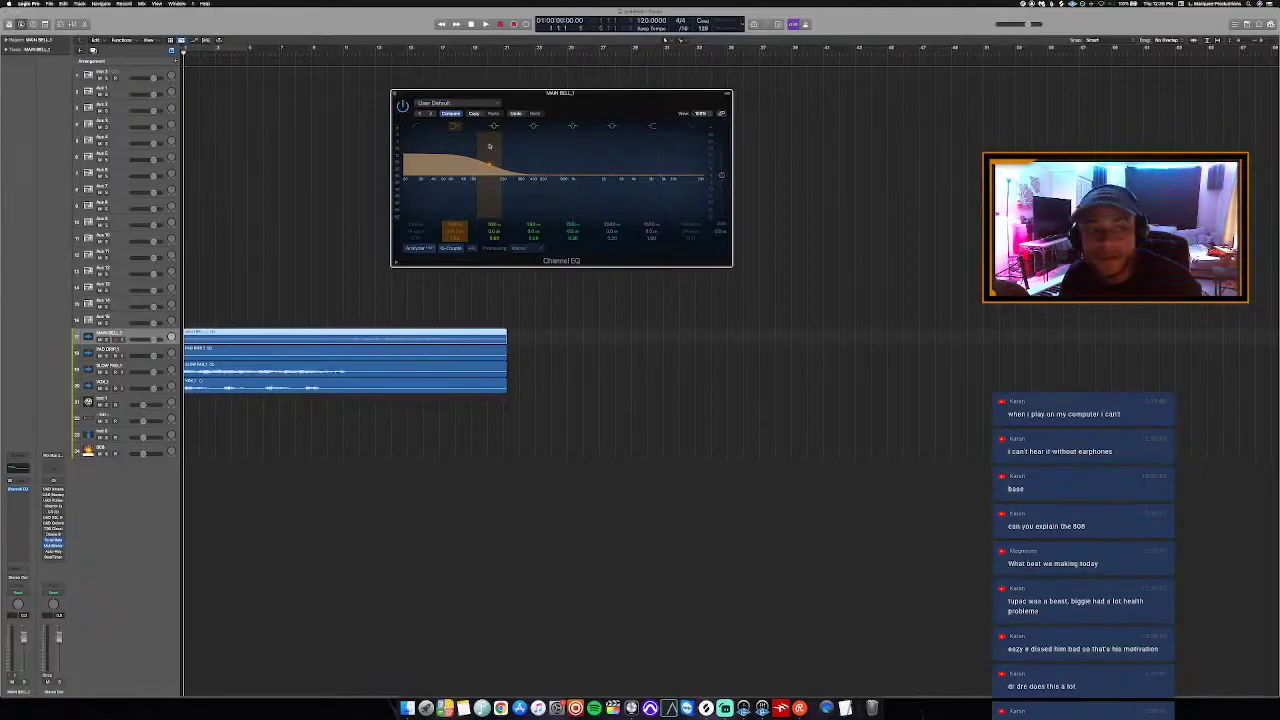
left_click_drag(490, 146, 415, 188)
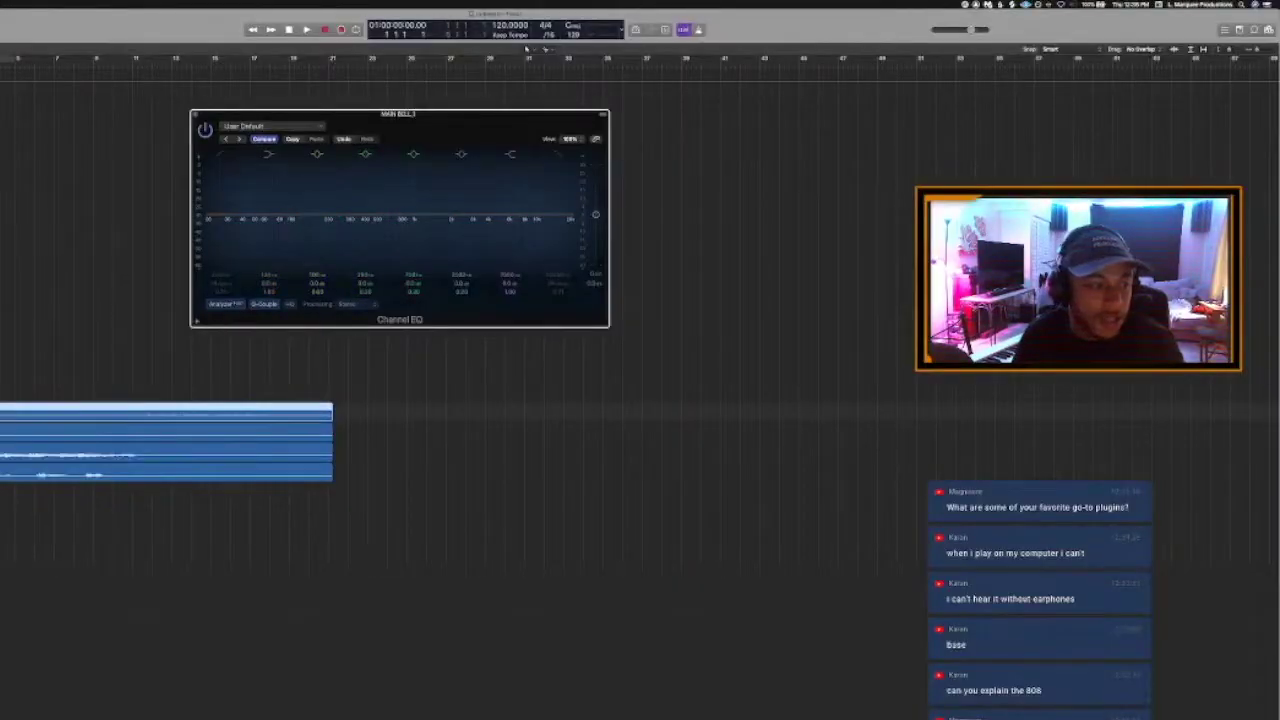
left_click(195, 114)
Add a Channel EQ to the 808 track and boost its low shelf band.
left_click(132, 448)
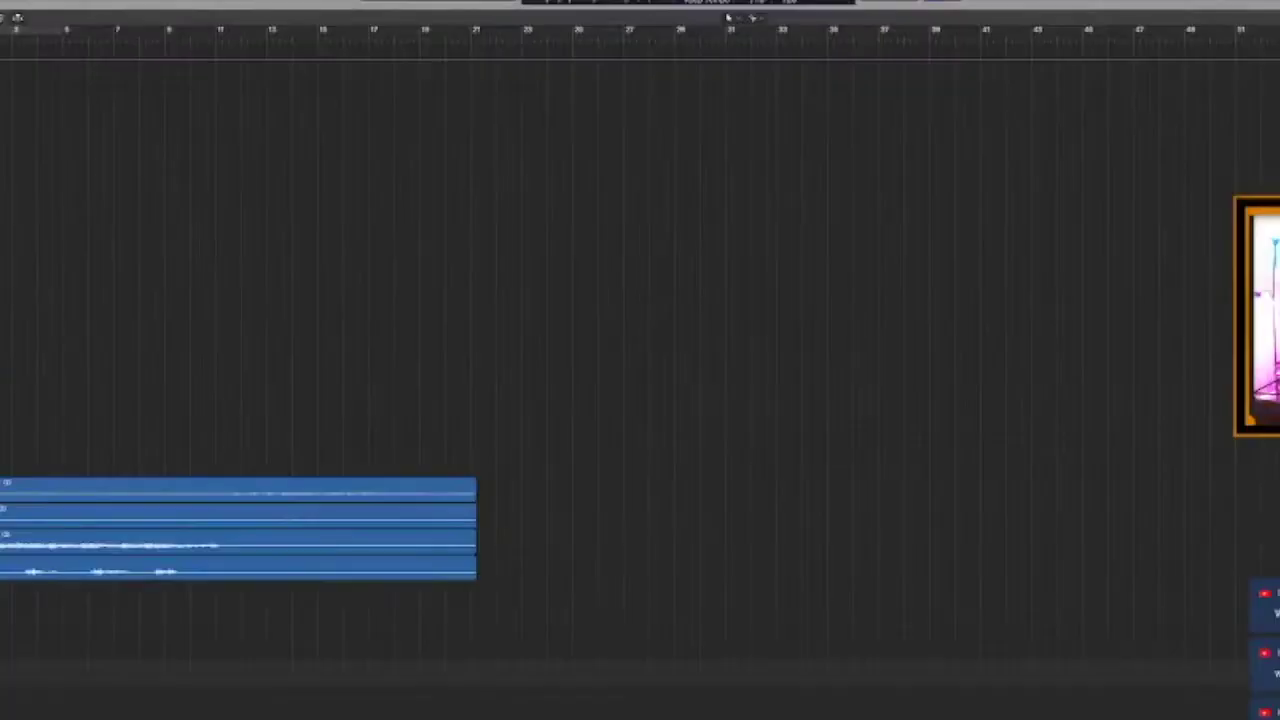
left_click(15, 461)
left_click_drag(459, 175, 475, 152)
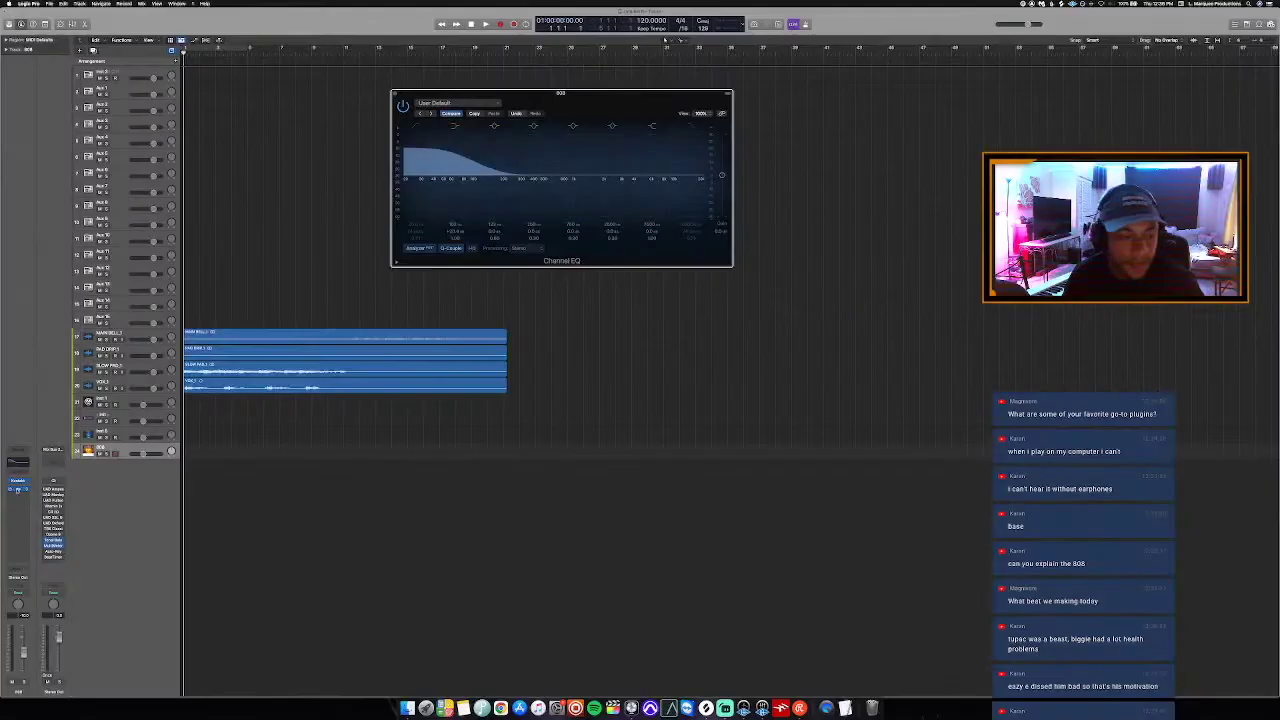
Try a Bitcrusher on the 808 track after the Channel EQ, experimenting with its drive and mix.
left_click(17, 489)
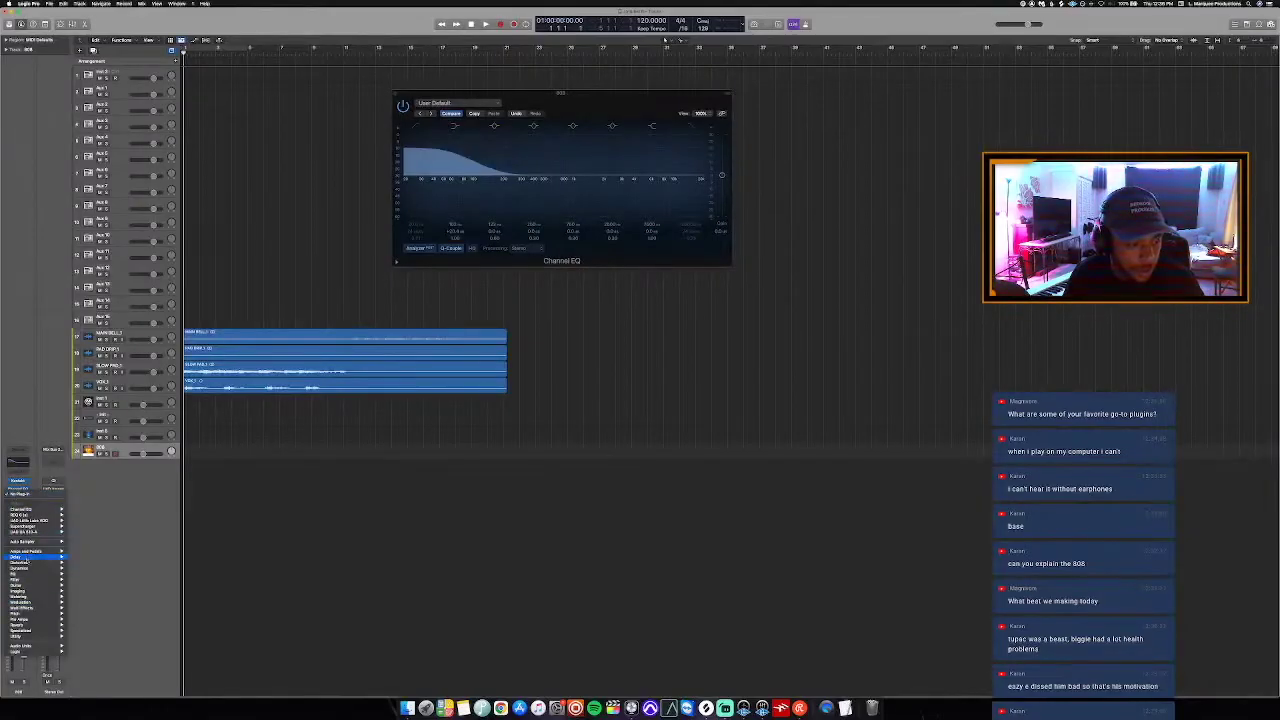
mouse_move(27, 563)
left_click(85, 562)
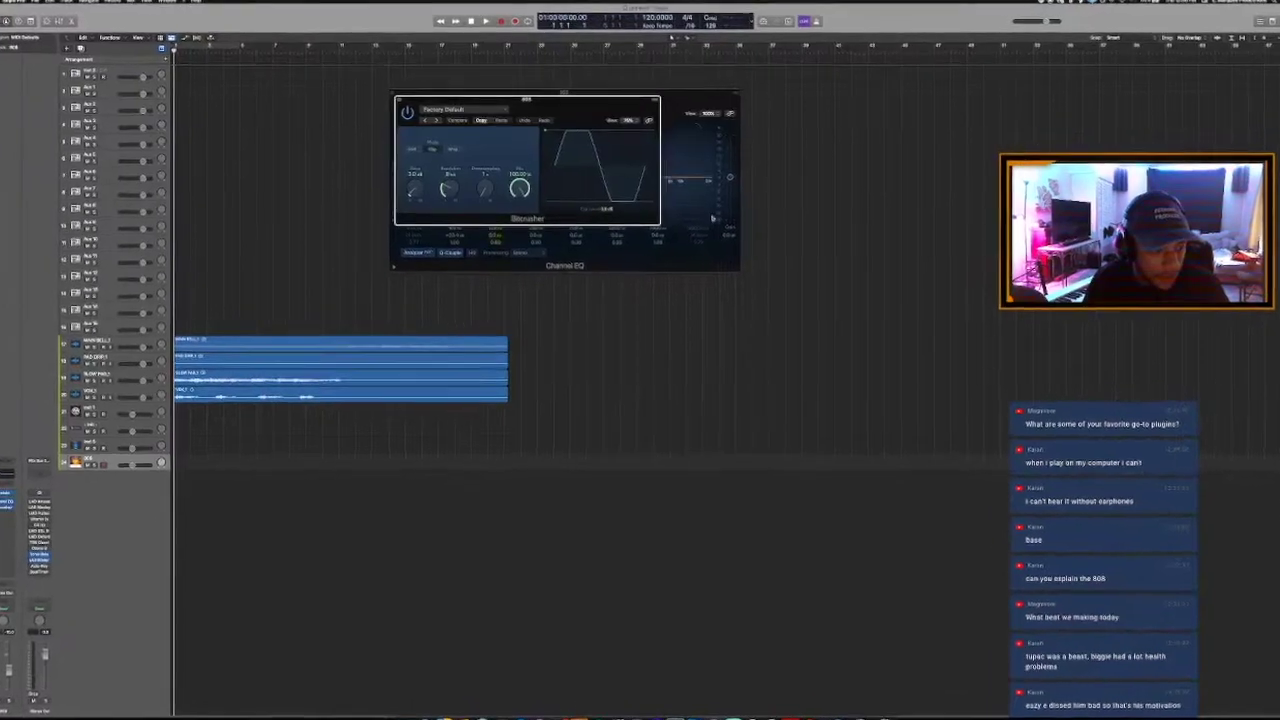
left_click_drag(599, 112, 620, 172)
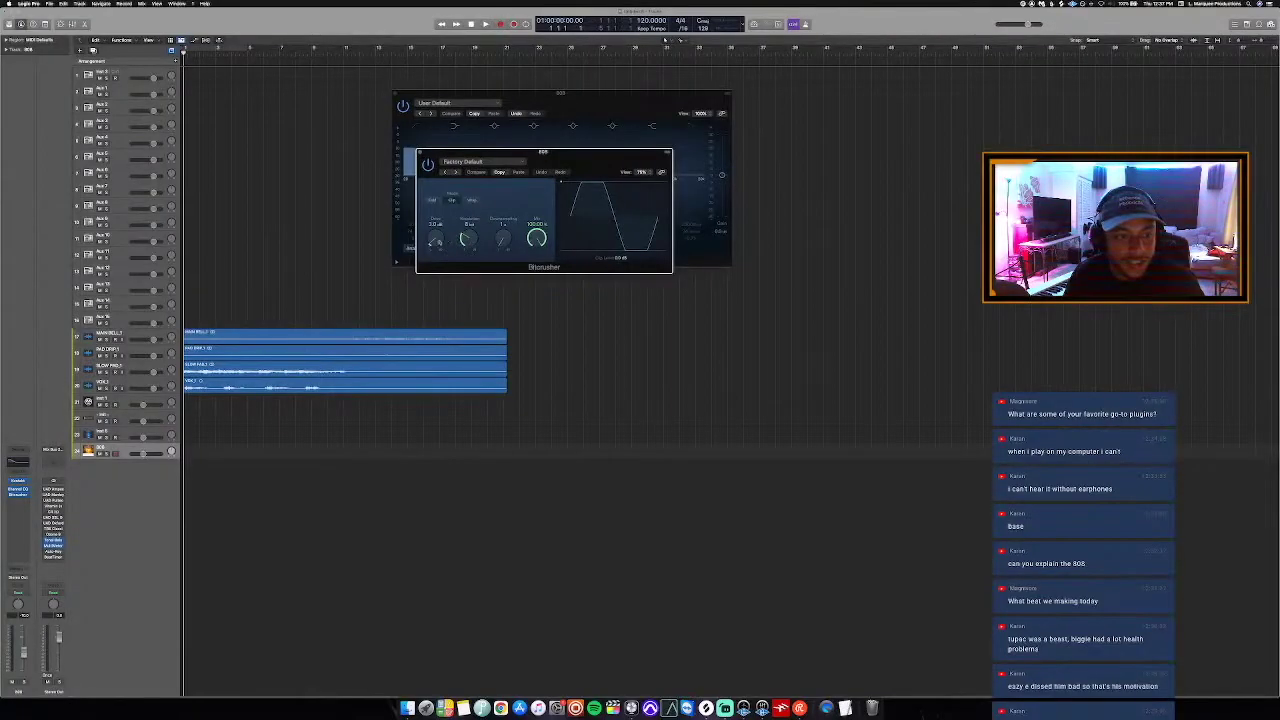
left_click_drag(410, 334, 410, 318)
left_click_drag(585, 334, 584, 341)
left_click_drag(536, 239, 479, 215)
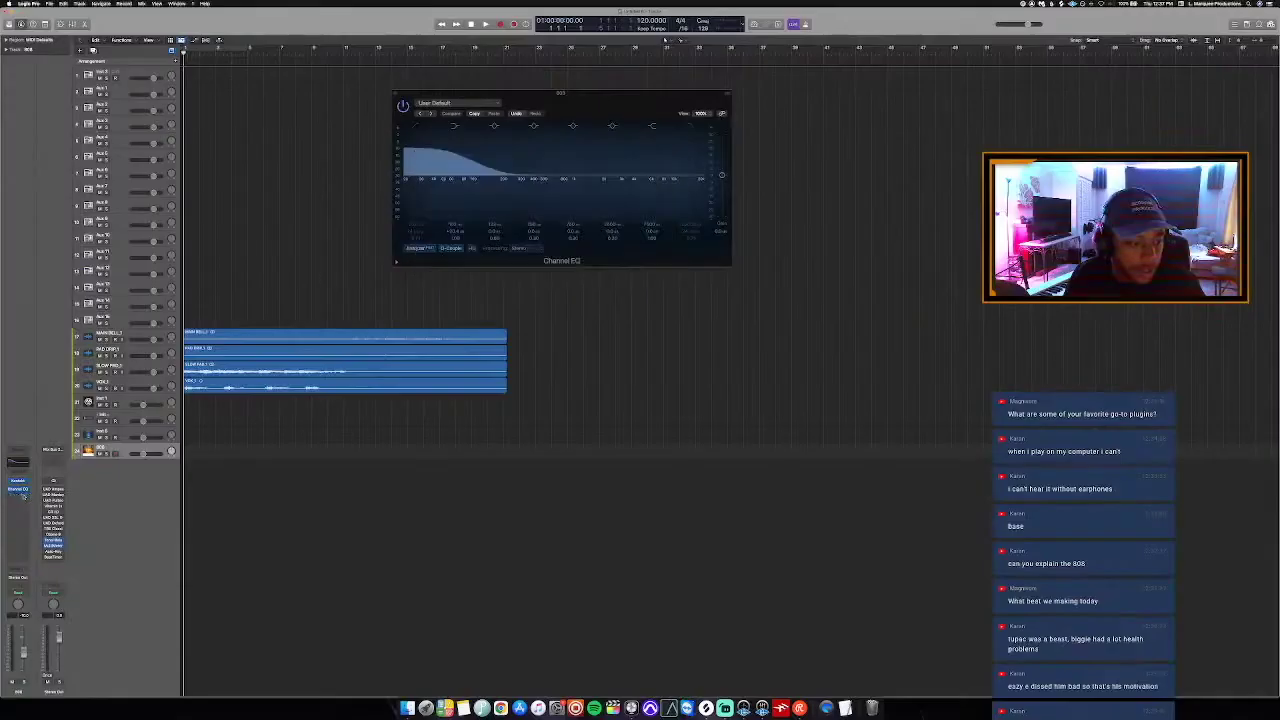
Insert a Bitcrusher on the 808 track and add a send from the track to a bus.
left_click(22, 496)
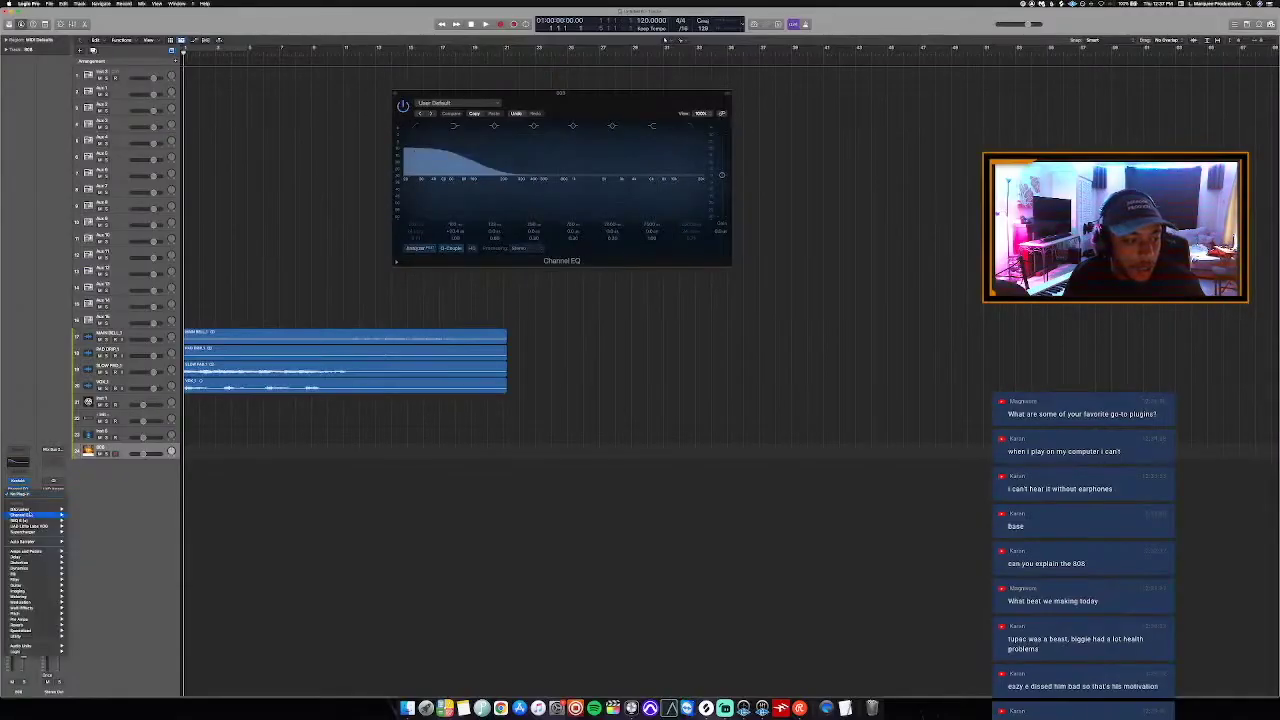
left_click(86, 510)
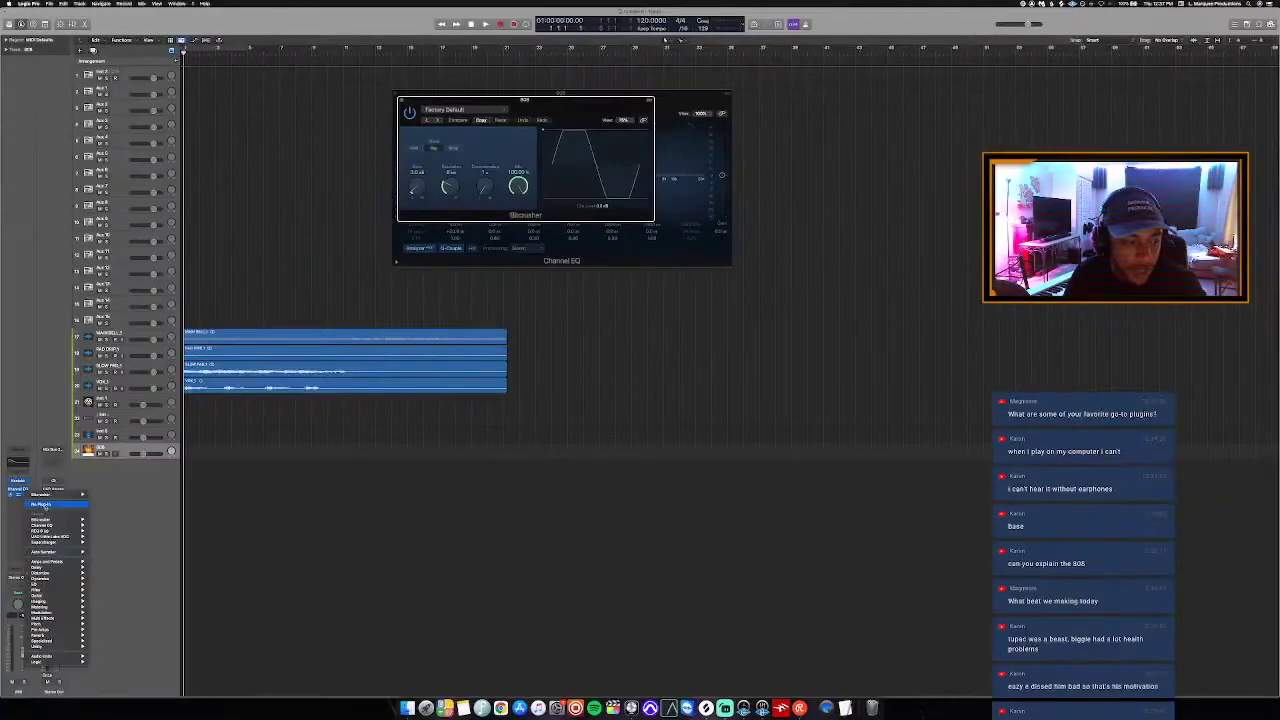
left_click(226, 508)
left_click(20, 567)
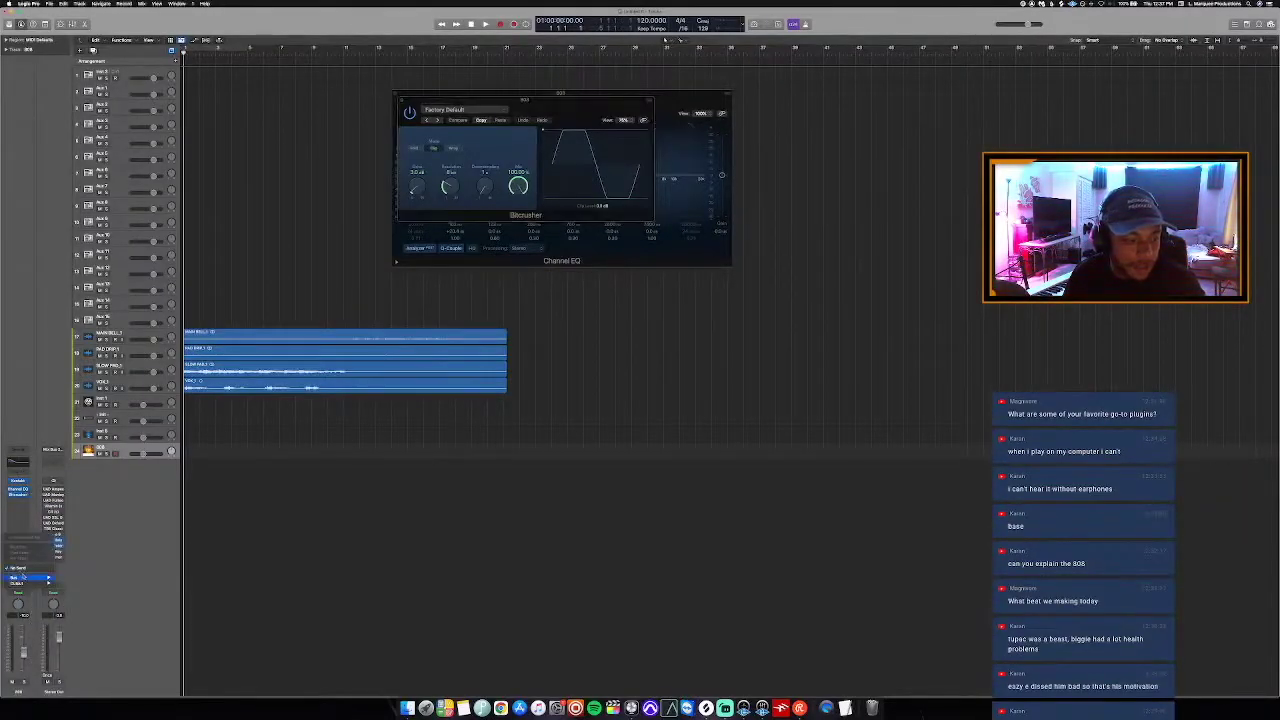
mouse_move(22, 577)
left_click(89, 518)
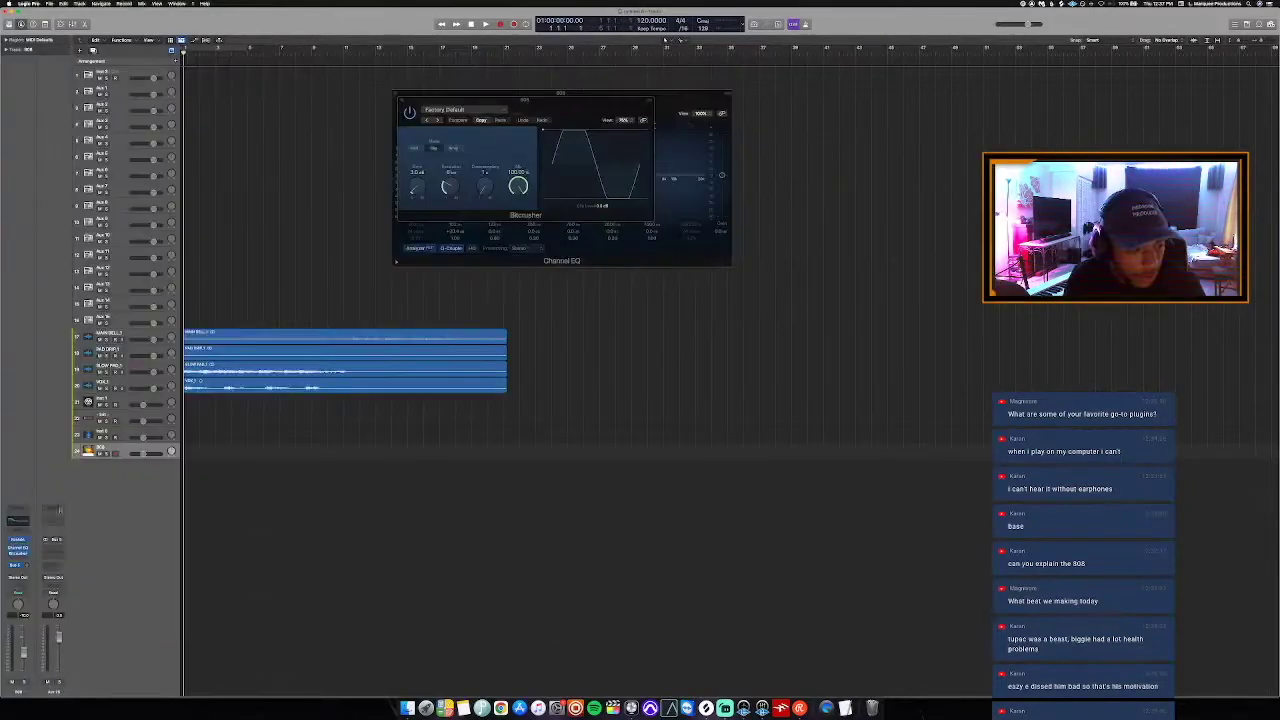
Load the user channel strip setting 808 Dirt on the aux channel fed by the 808's bus send.
left_click(55, 512)
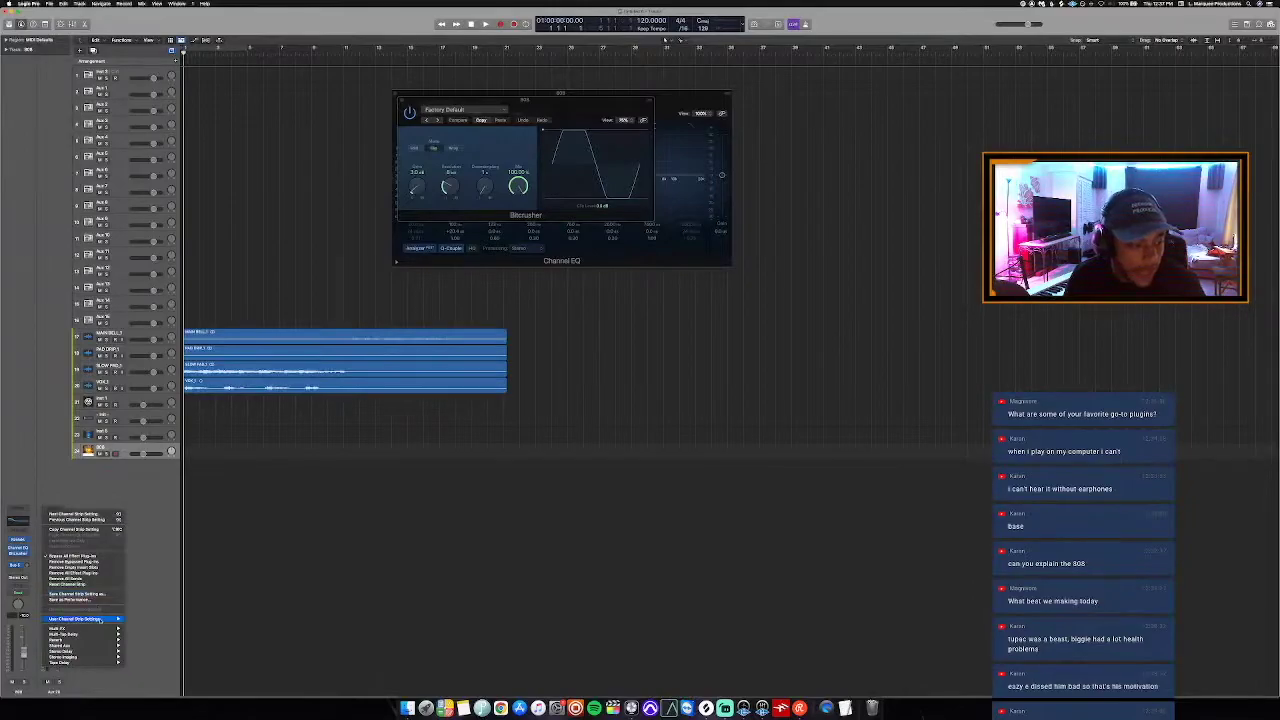
mouse_move(85, 619)
left_click(138, 612)
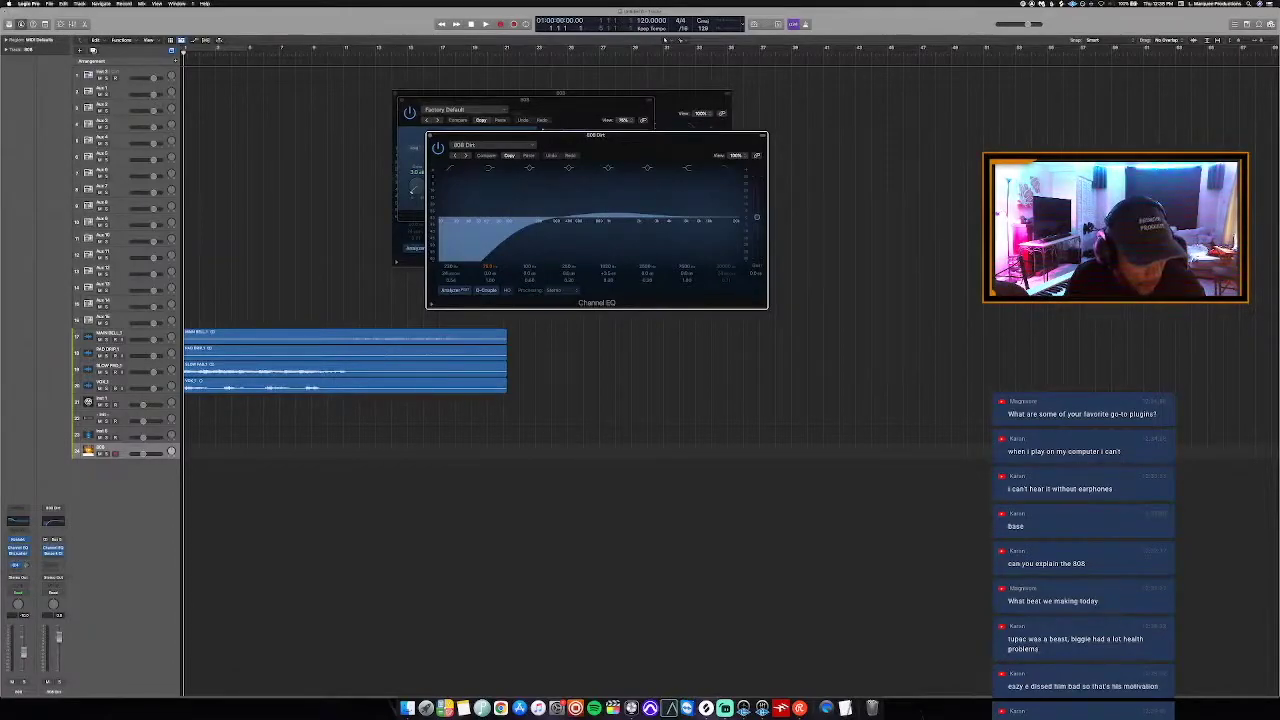
Examine the Channel EQ curve and the Berzerk Distortion settings on the 808 Dirt aux channel.
left_click(27, 566)
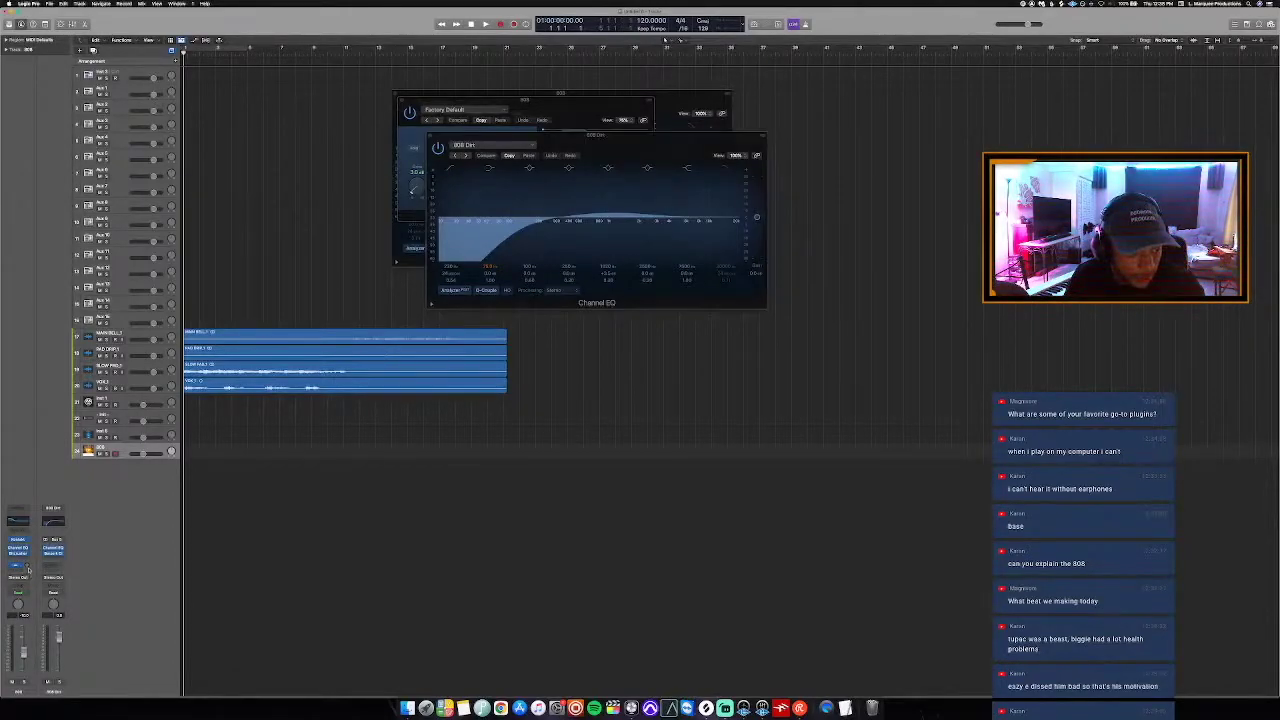
key("v")
left_click_drag(619, 153, 598, 149)
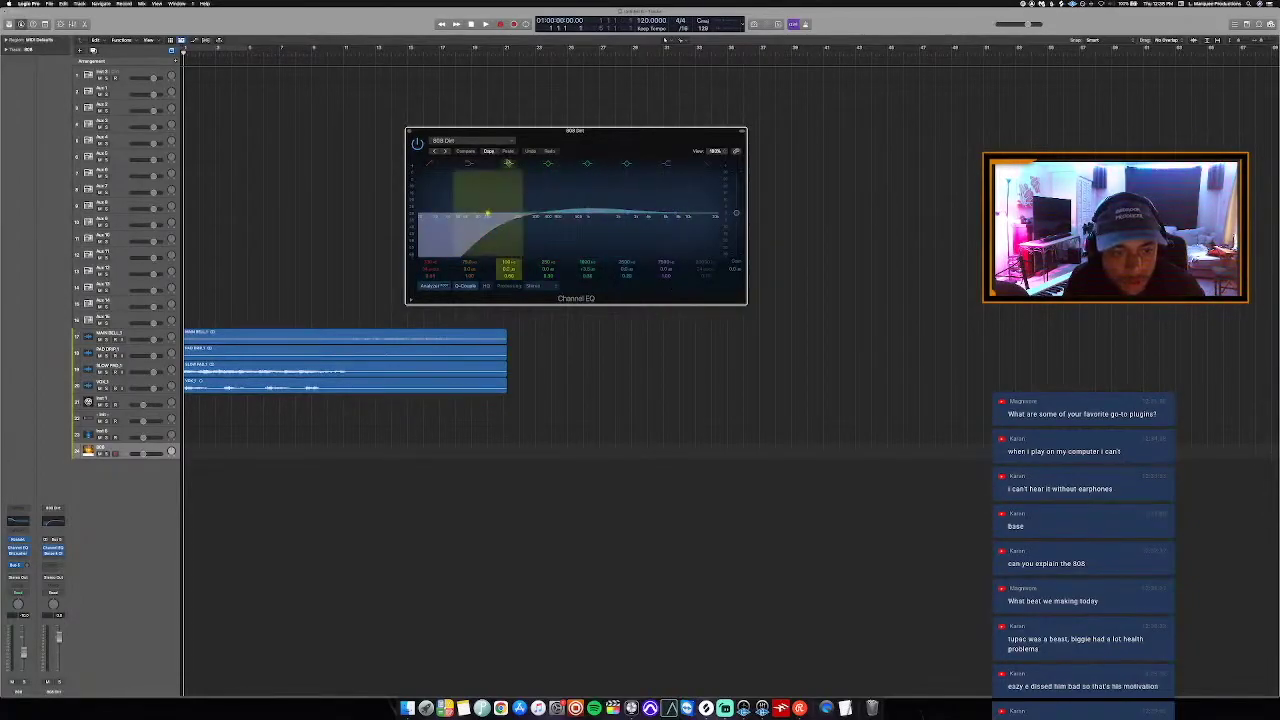
left_click(409, 131)
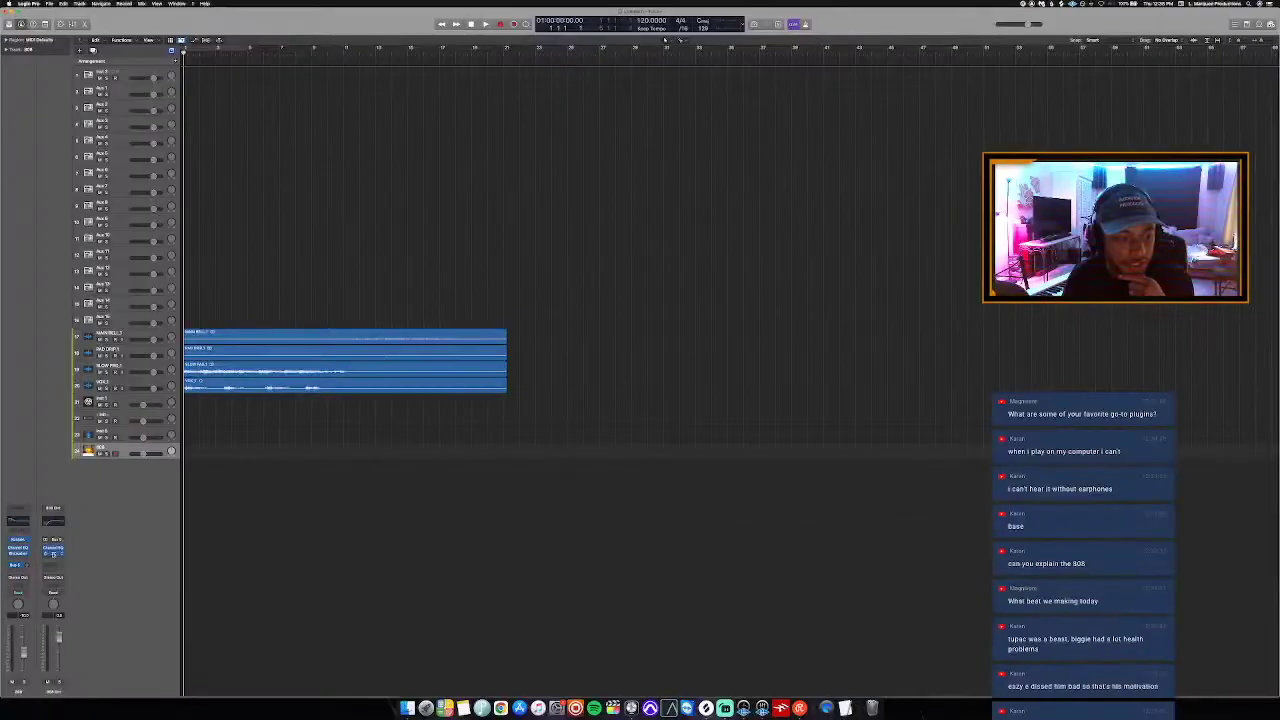
left_click(54, 555)
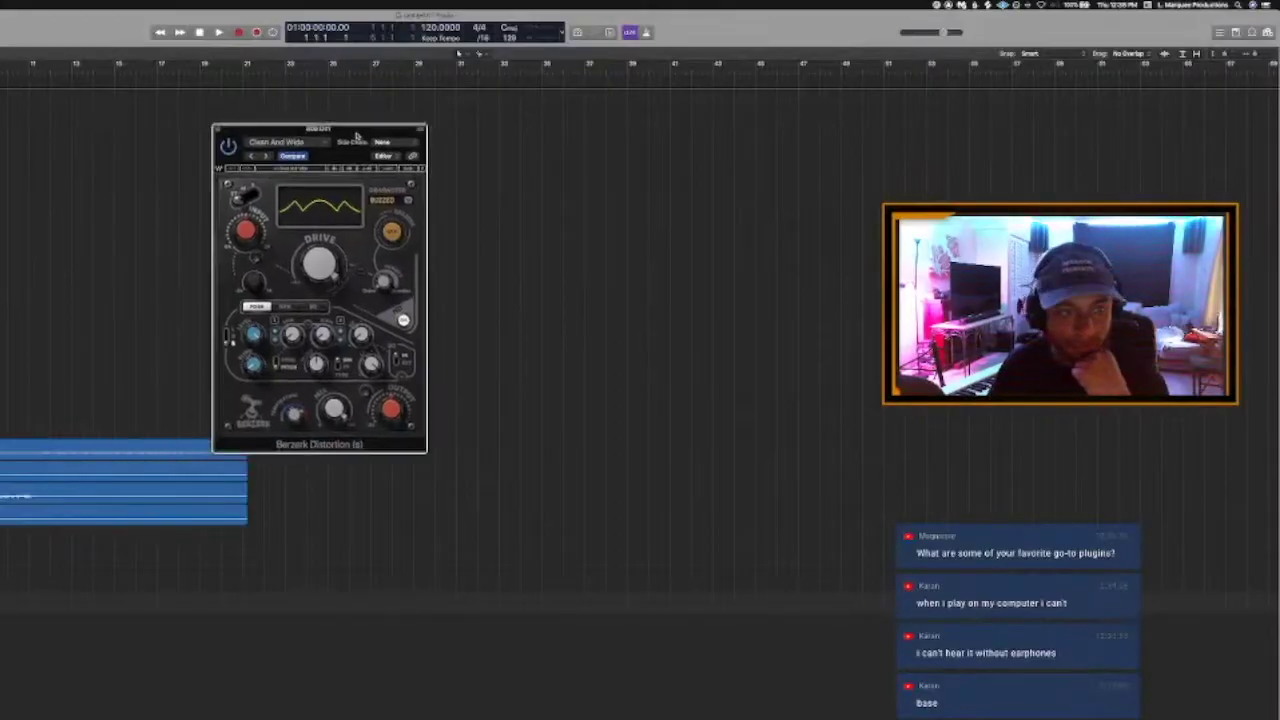
left_click_drag(356, 134, 330, 146)
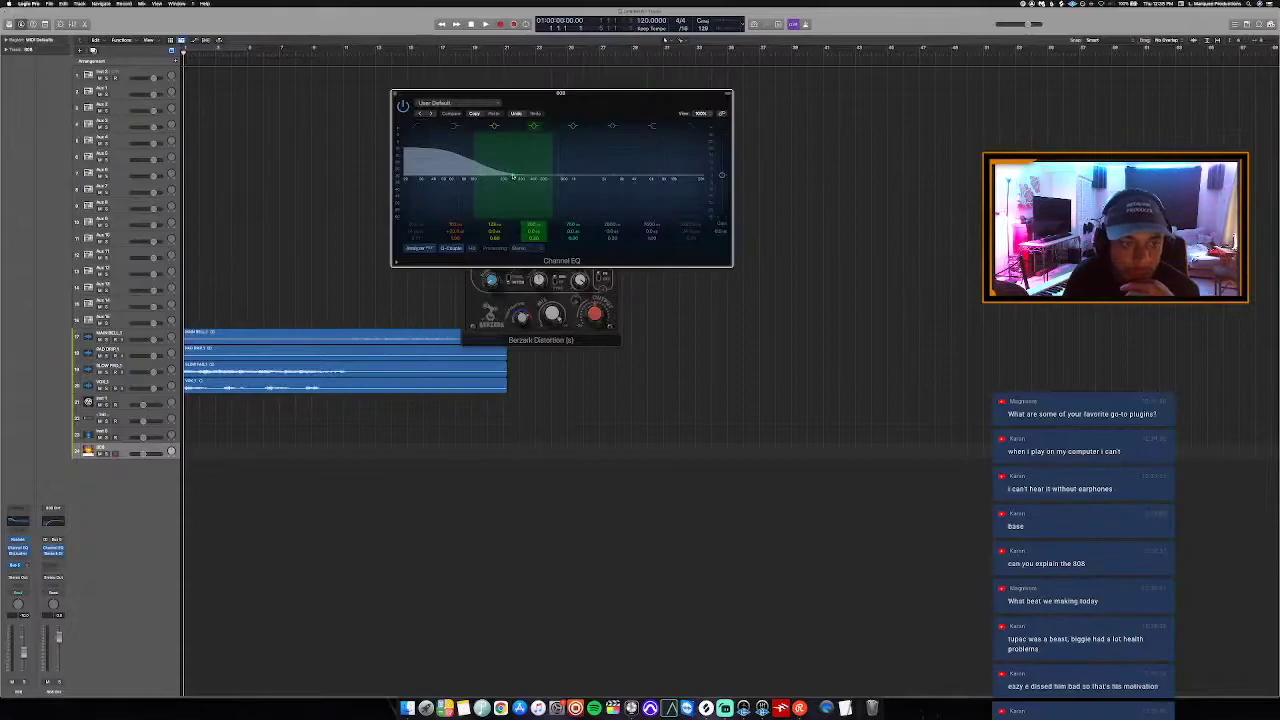
Place the 808 track's Channel EQ beside the distortion plug-in and boost its low-mid range.
left_click_drag(566, 94, 774, 176)
left_click_drag(768, 260, 738, 234)
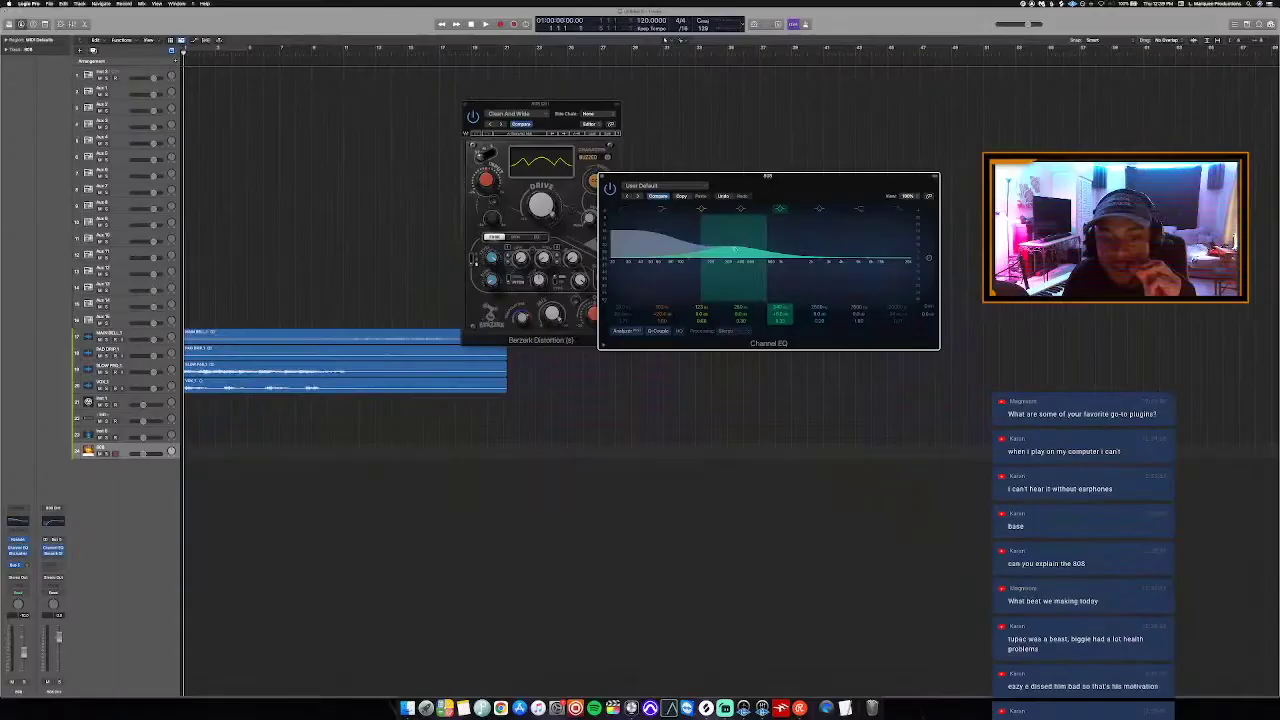
left_click_drag(634, 277, 638, 290)
left_click_drag(740, 245, 738, 240)
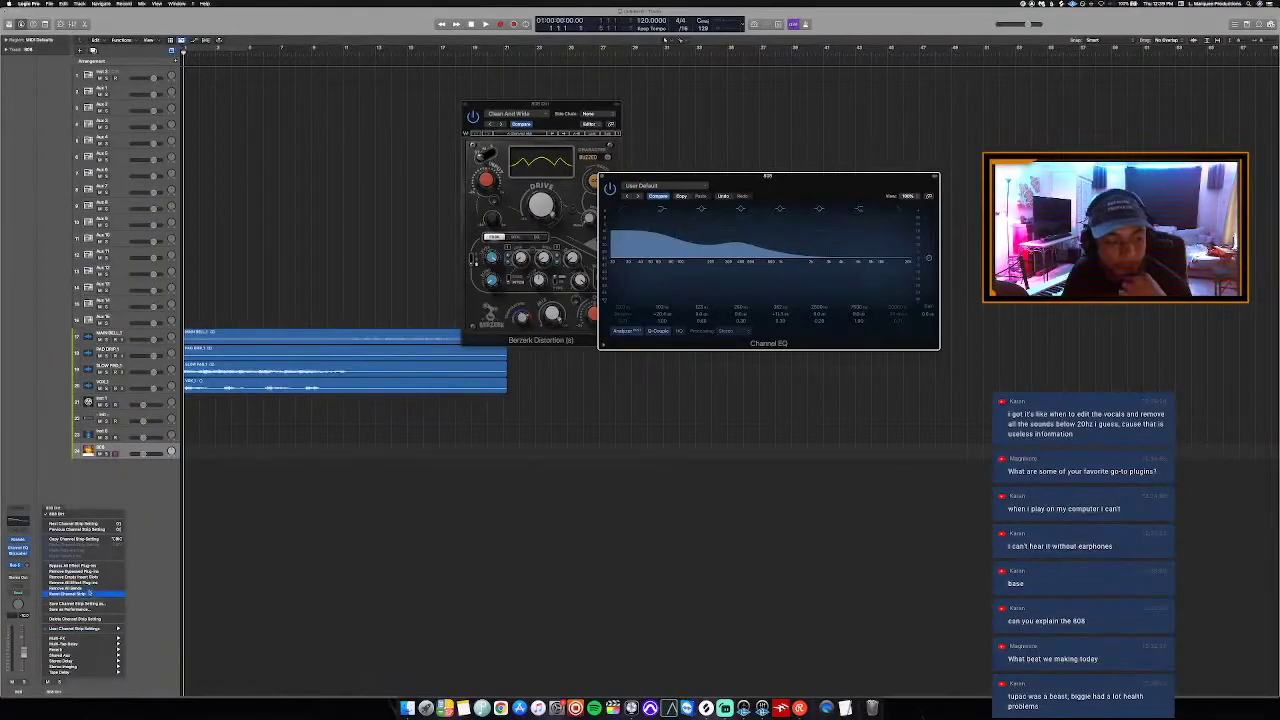
Reset the 808 Dirt aux channel strip and remove the effect plug-ins from the 808 track.
left_click(91, 591)
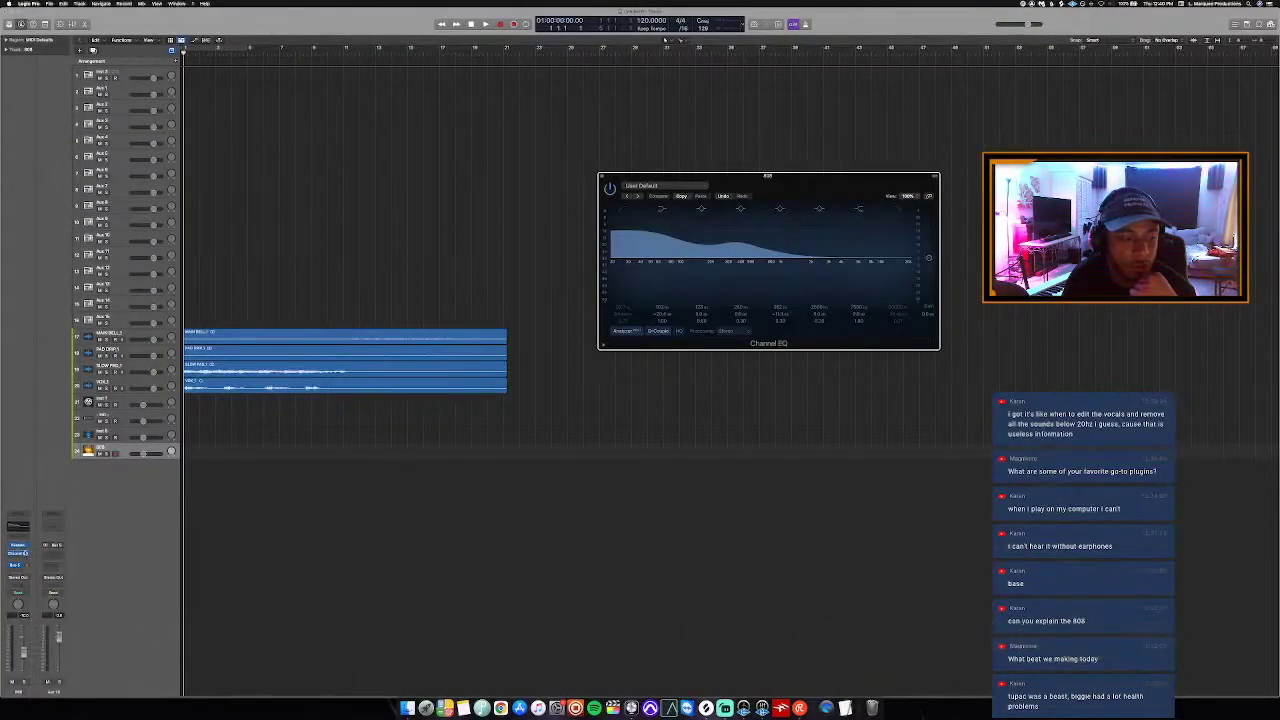
left_click(27, 553)
left_click(40, 546)
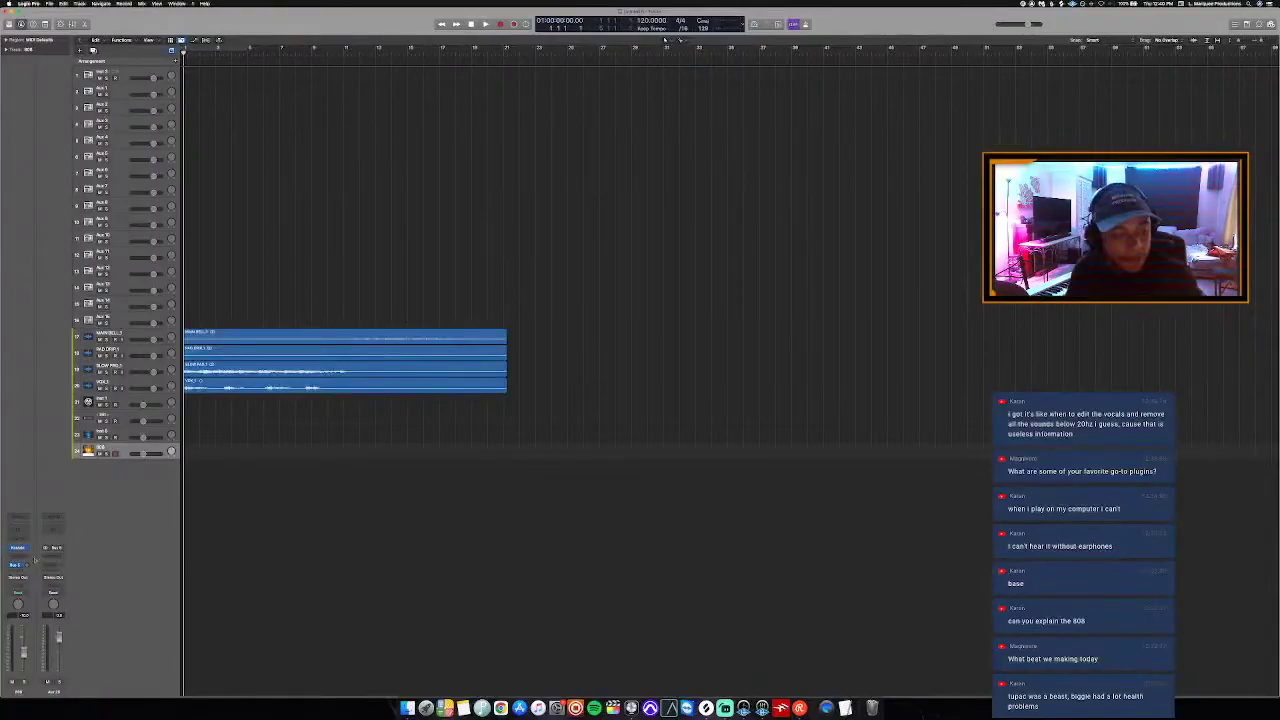
left_click(28, 558)
left_click(174, 578)
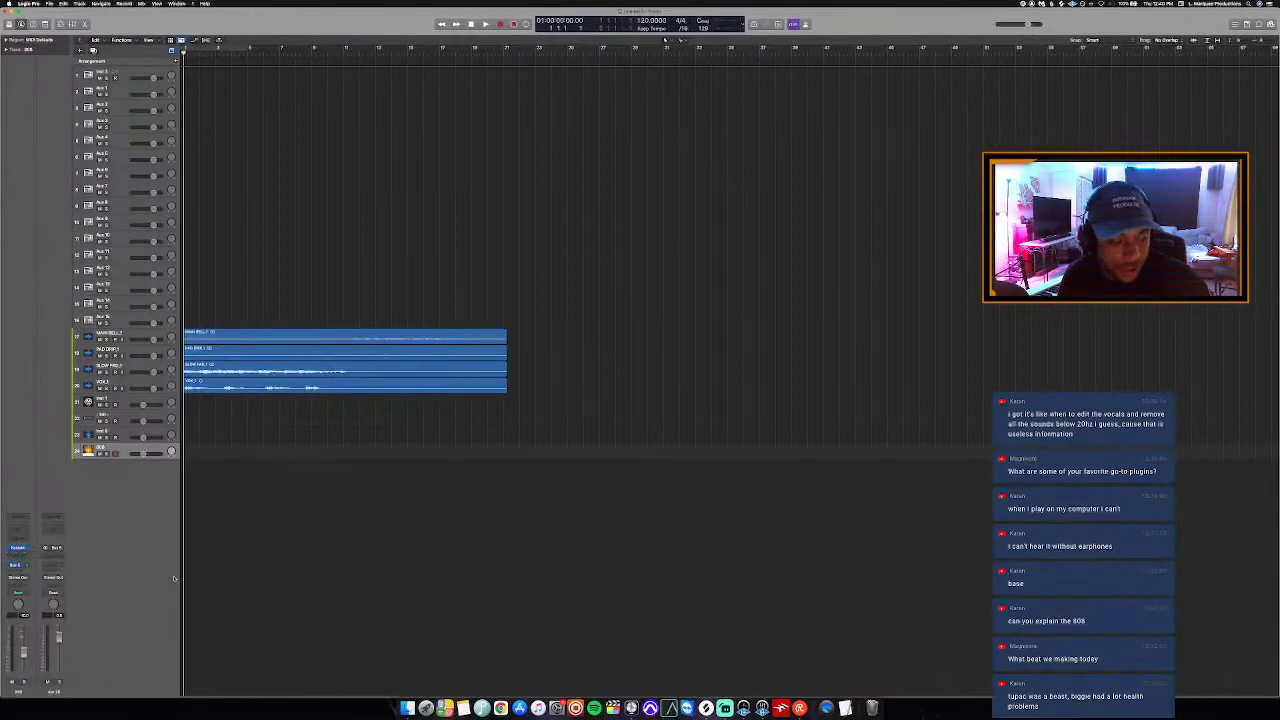